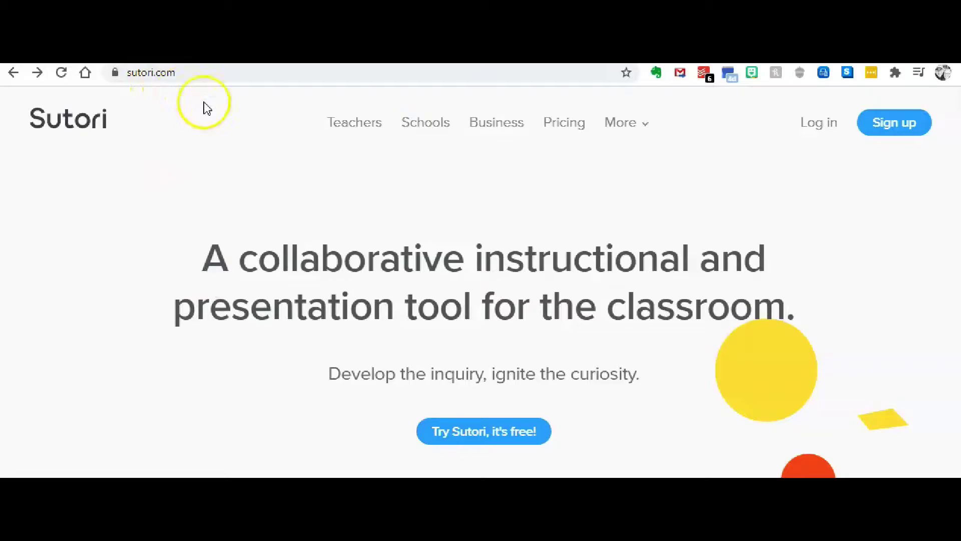
Start signing up for a new Sutori account.
{"action": "left_click", "coordinate": [905, 127]}
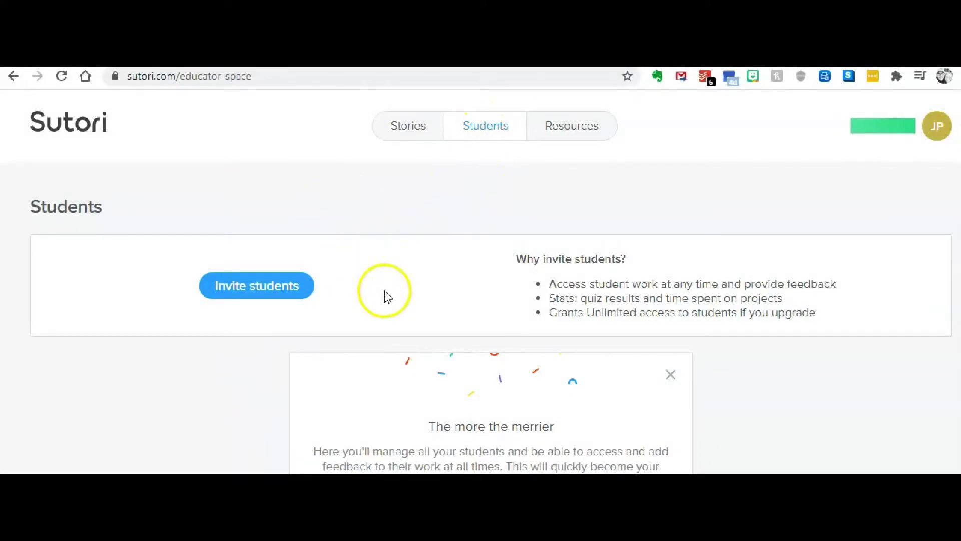
View the options for inviting students to the educator space.
{"action": "left_click", "coordinate": [254, 295]}
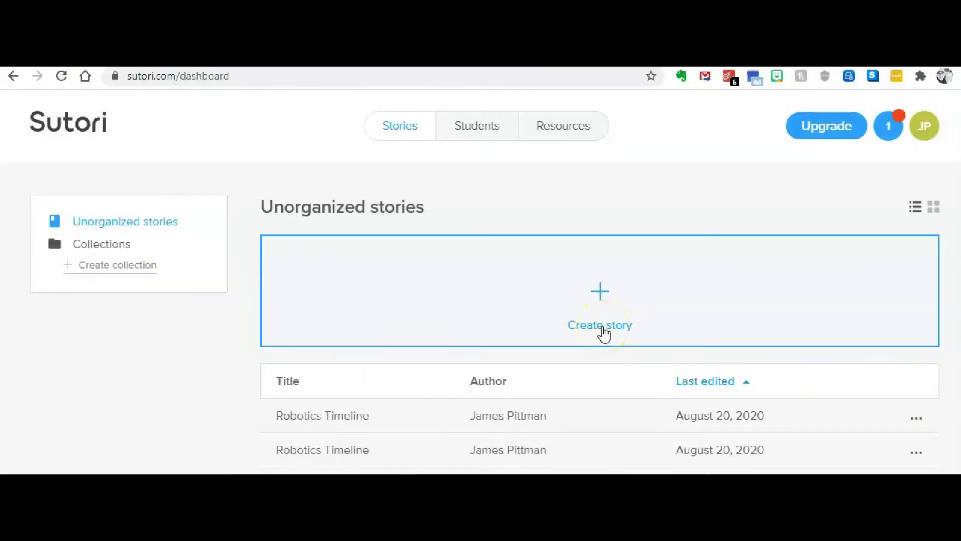
Create a new story from the Blank template.
{"action": "left_click", "coordinate": [601, 293]}
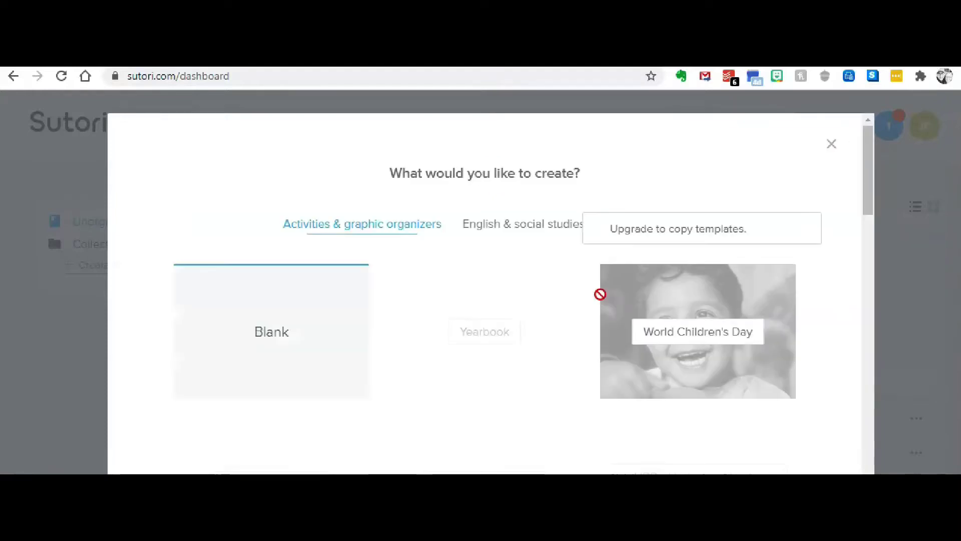
{"action": "scroll", "coordinate": [463, 353], "scroll_direction": "down", "scroll_amount": 8}
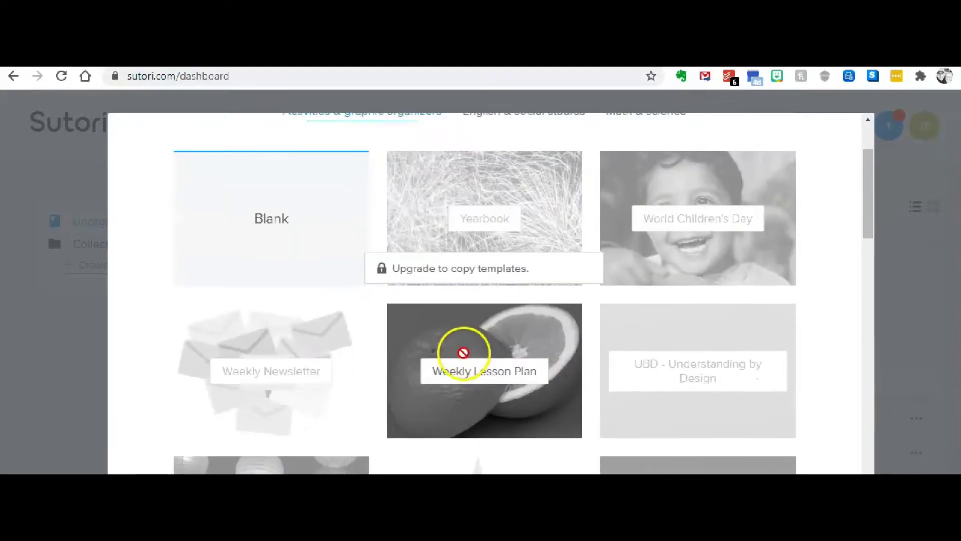
{"action": "scroll", "coordinate": [463, 353], "scroll_direction": "up", "scroll_amount": 10}
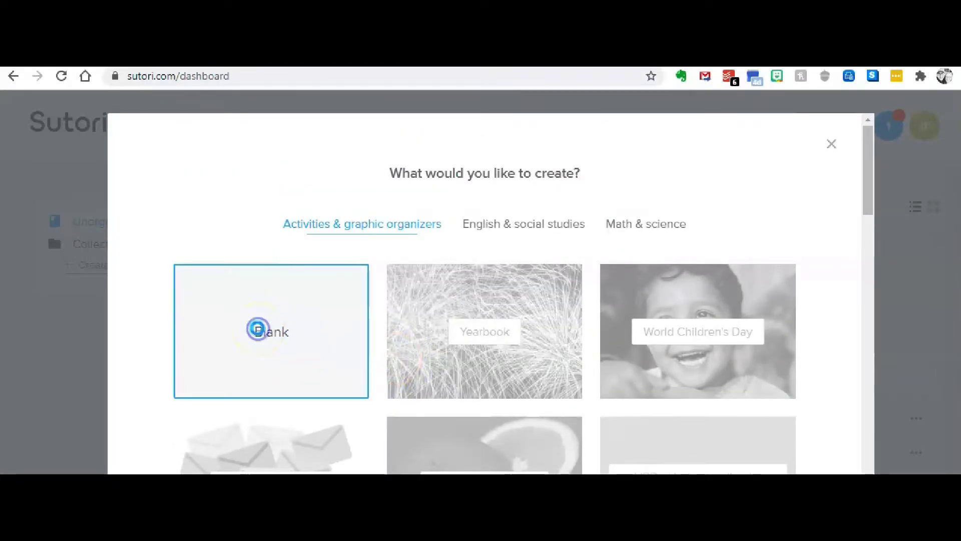
{"action": "left_click", "coordinate": [257, 329]}
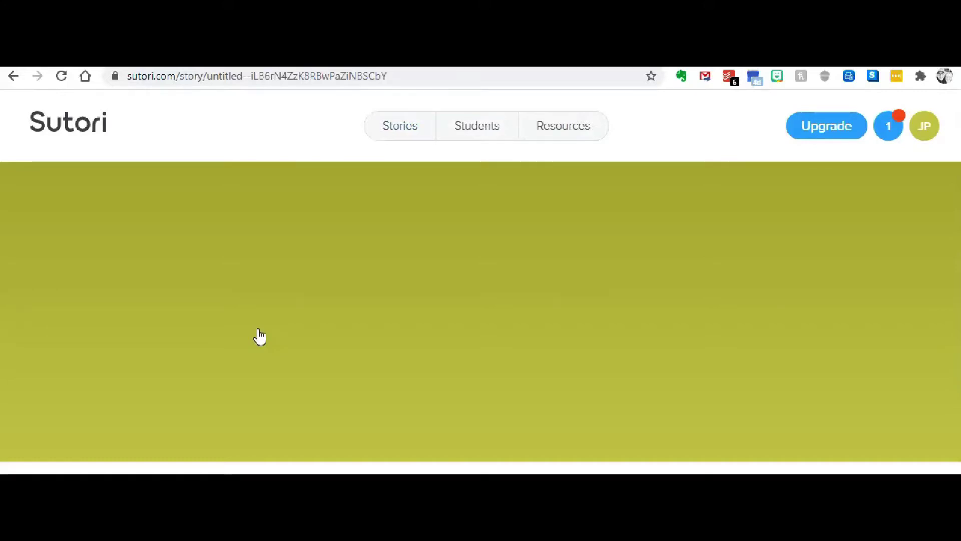
Enter 'Robotics' as the new story's title.
{"action": "scroll", "coordinate": [460, 325], "scroll_direction": "down", "scroll_amount": 3}
{"action": "scroll", "coordinate": [461, 326], "scroll_direction": "up", "scroll_amount": 3}
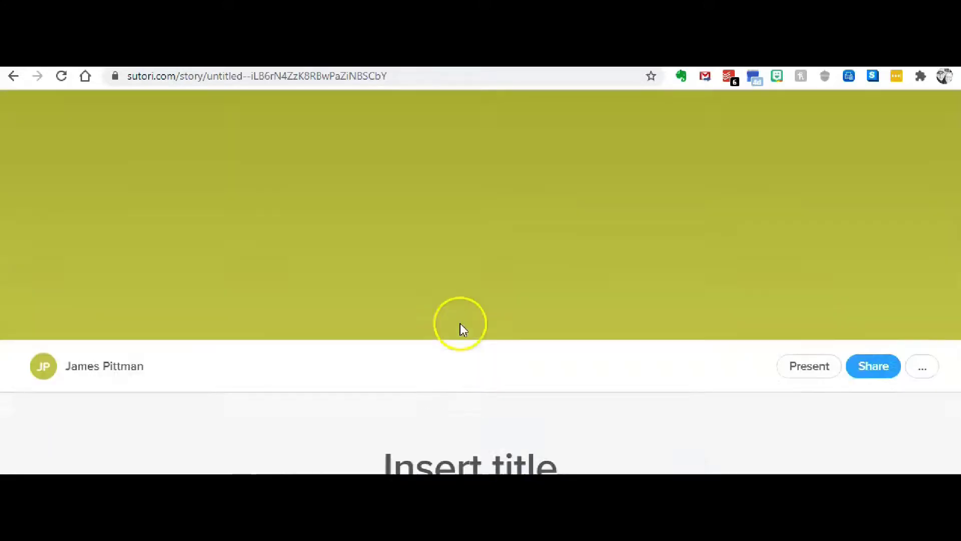
{"action": "scroll", "coordinate": [460, 327], "scroll_direction": "down", "scroll_amount": 1}
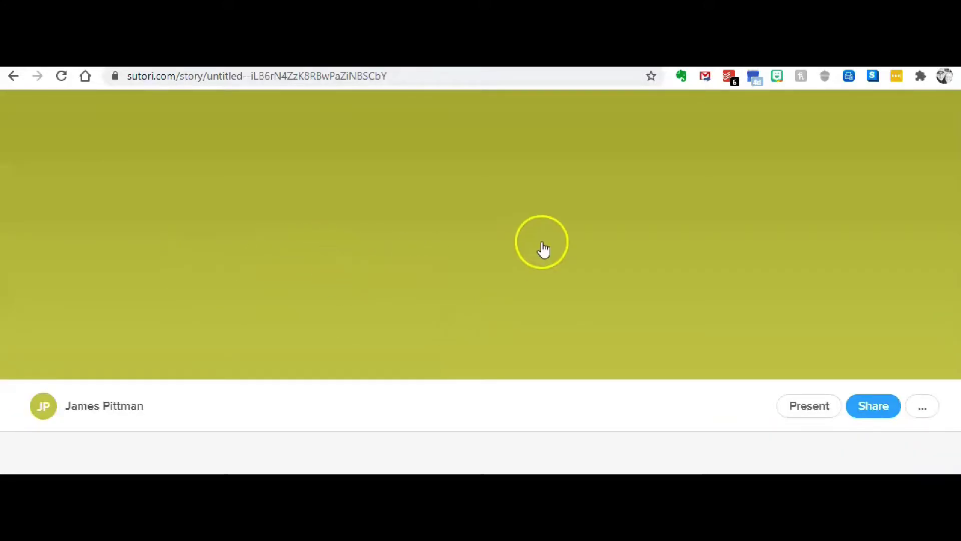
{"action": "scroll", "coordinate": [699, 270], "scroll_direction": "up", "scroll_amount": 1}
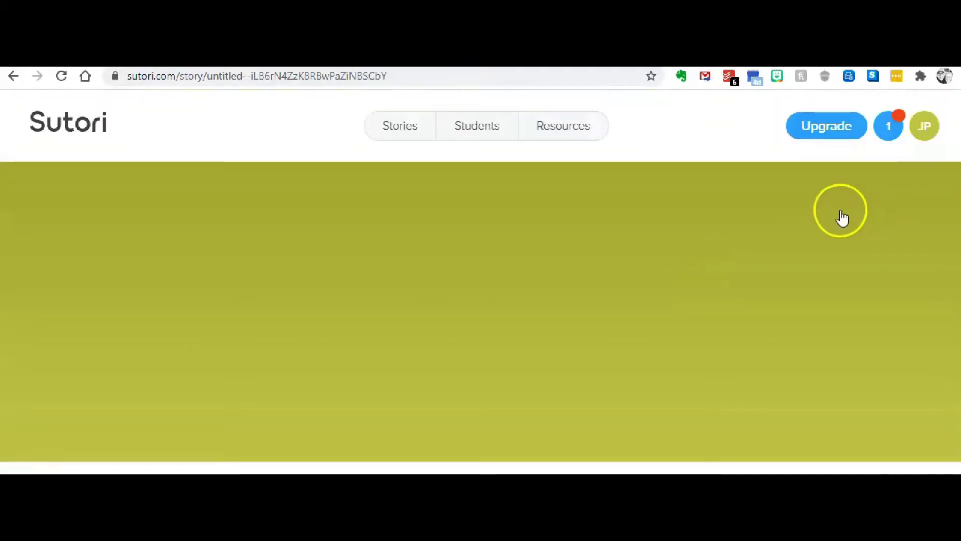
{"action": "scroll", "coordinate": [836, 220], "scroll_direction": "down", "scroll_amount": 3}
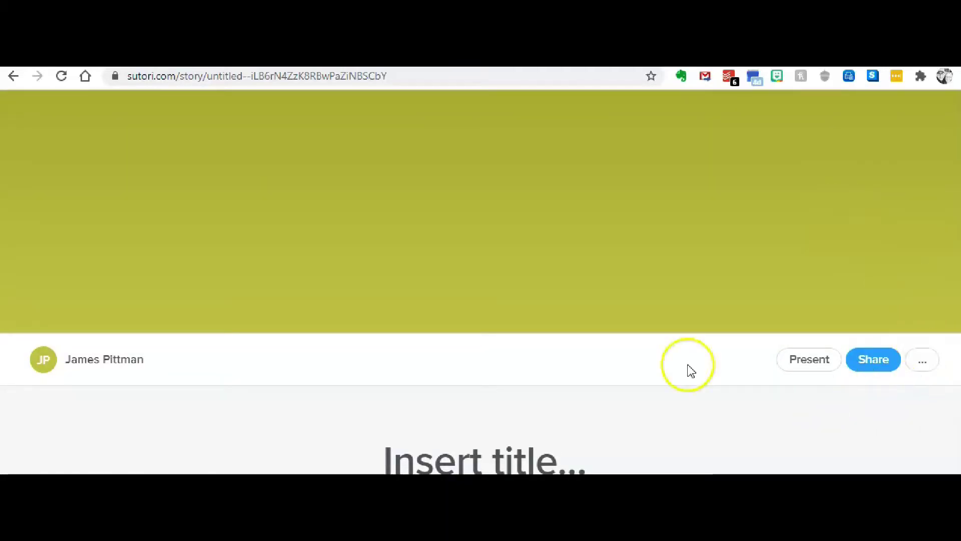
{"action": "scroll", "coordinate": [591, 331], "scroll_direction": "down", "scroll_amount": 3}
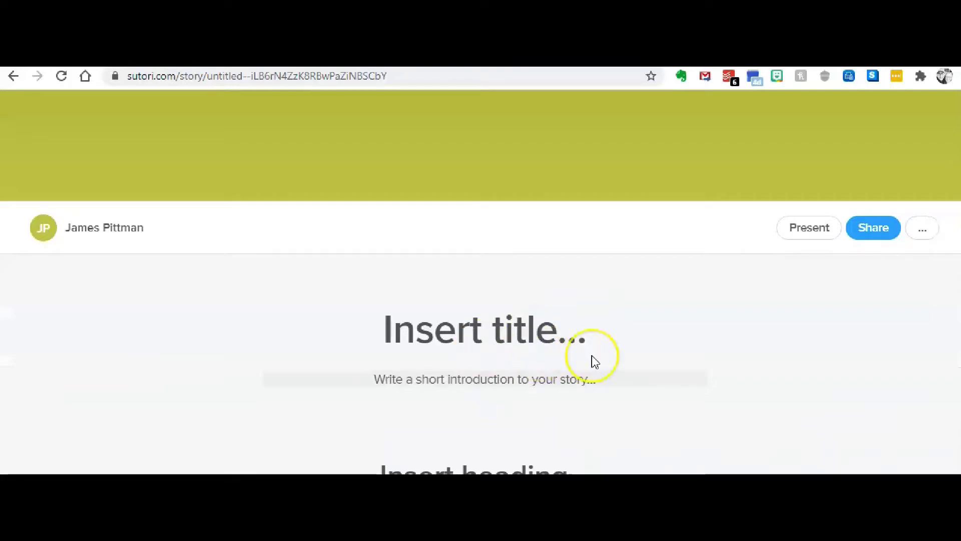
{"action": "scroll", "coordinate": [593, 360], "scroll_direction": "down", "scroll_amount": 2}
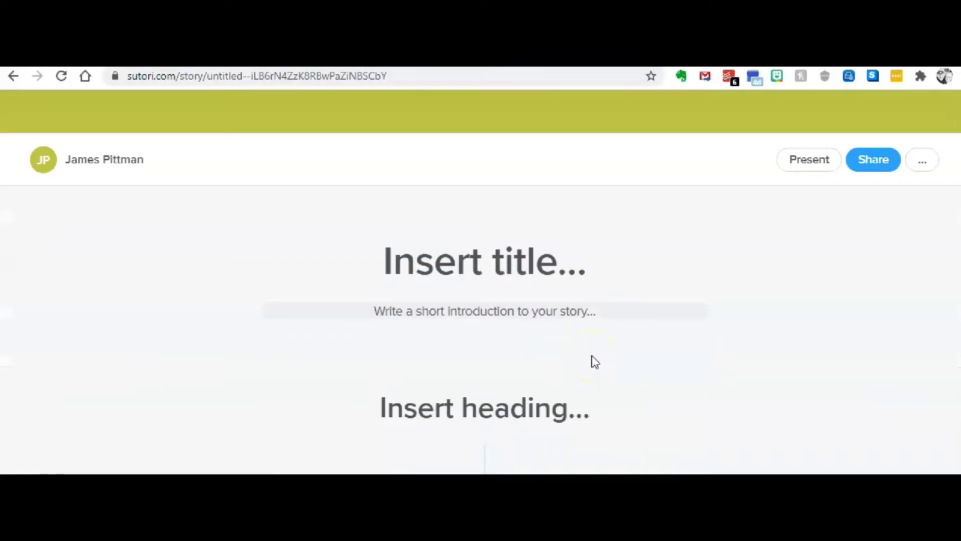
{"action": "left_click", "coordinate": [504, 268]}
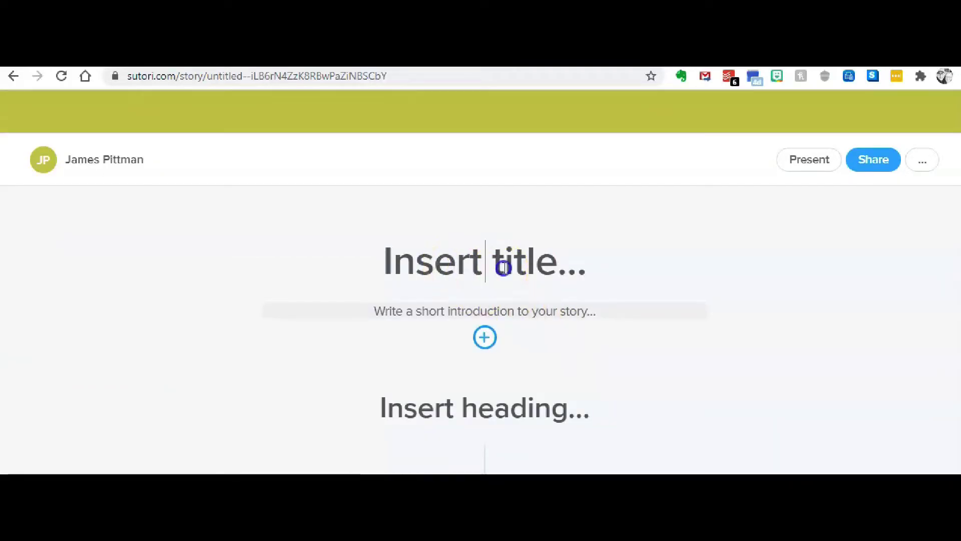
{"action": "type", "text": "R"}
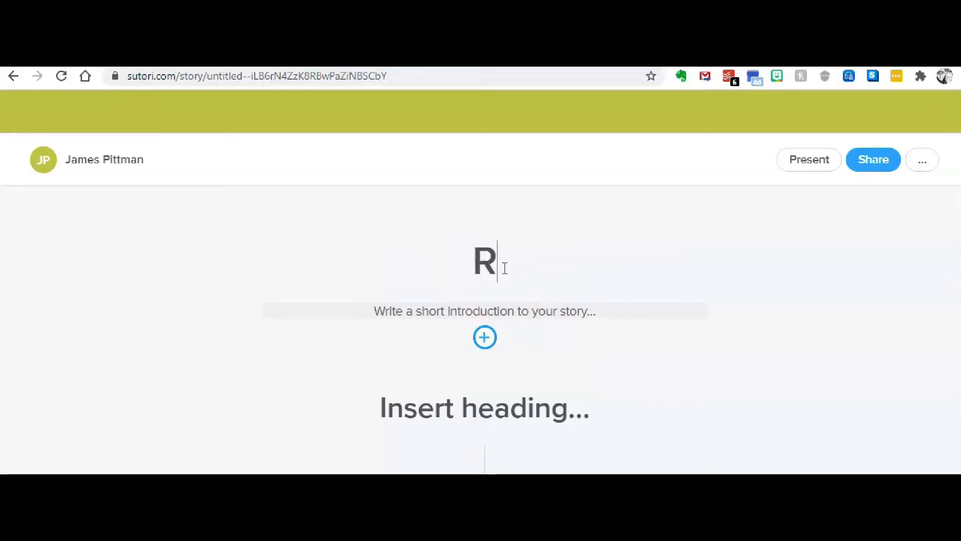
{"action": "type", "text": "obotics"}
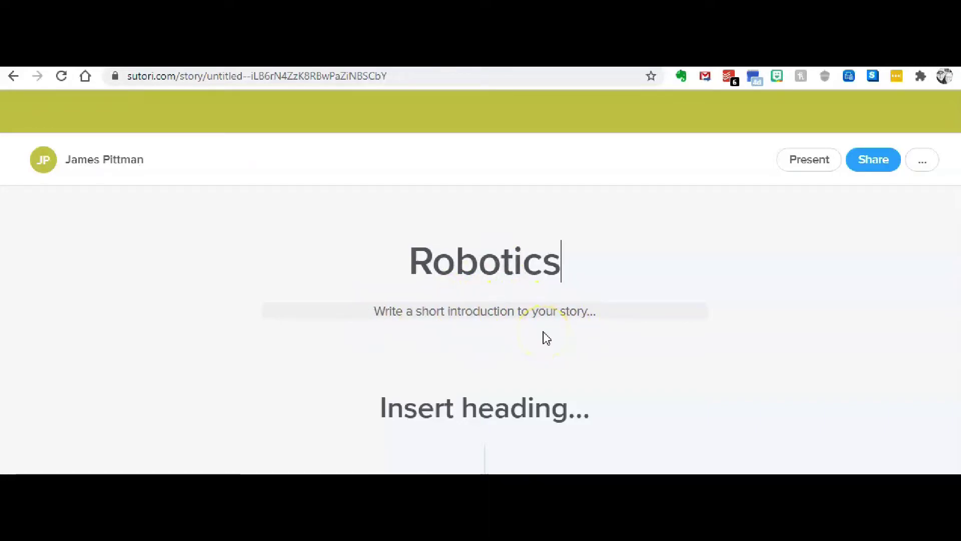
{"action": "mouse_move", "coordinate": [485, 343]}
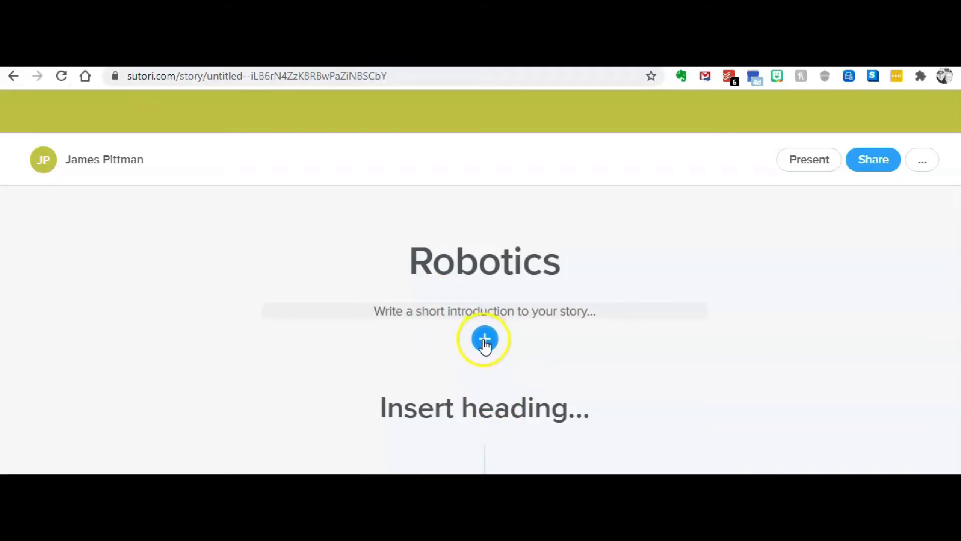
Insert a Text block below the Robotics introduction.
{"action": "left_click", "coordinate": [485, 338]}
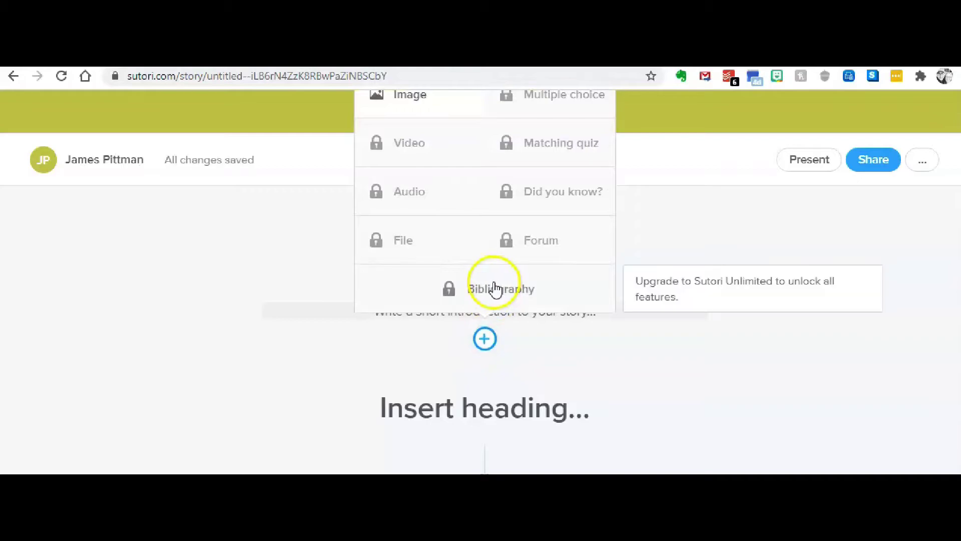
{"action": "scroll", "coordinate": [493, 288], "scroll_direction": "up", "scroll_amount": 2}
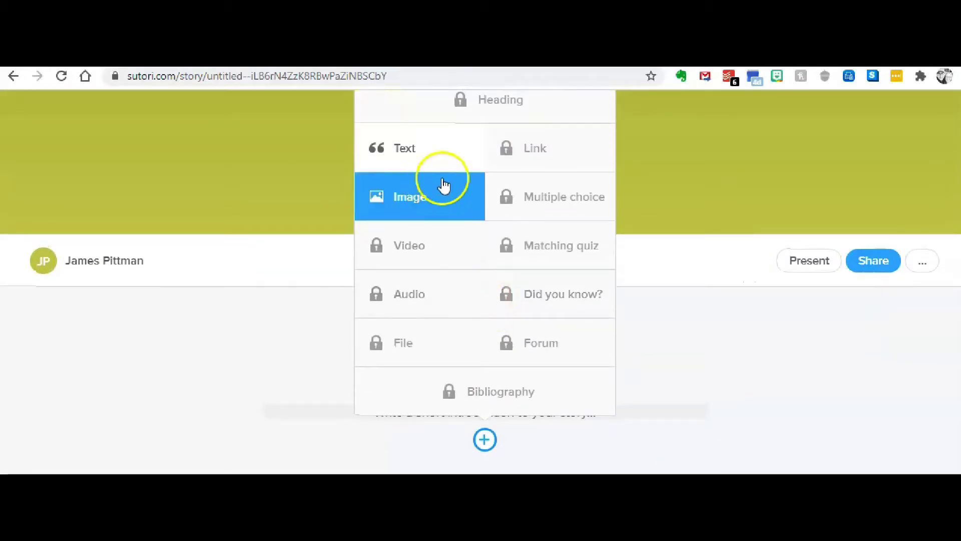
{"action": "left_click", "coordinate": [424, 156]}
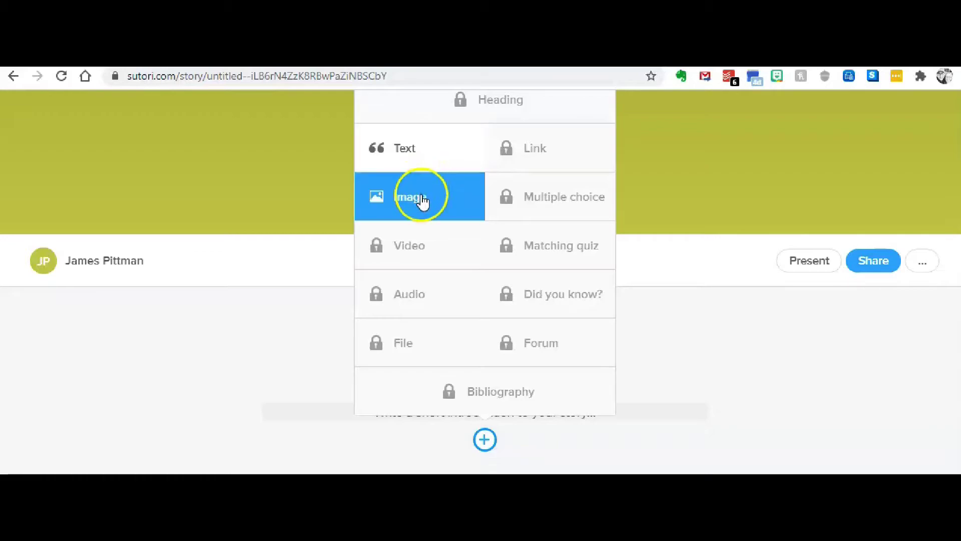
{"action": "left_click", "coordinate": [421, 167]}
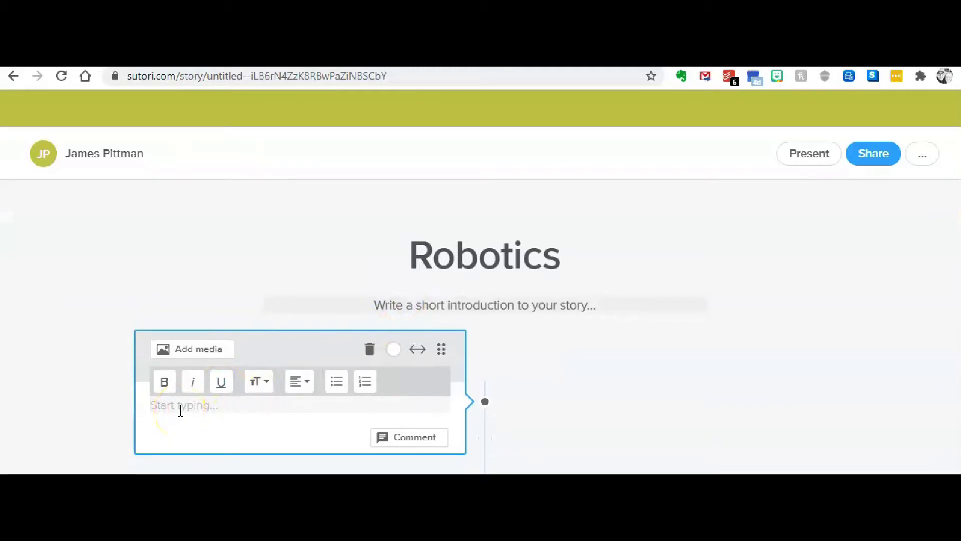
Type the entry '1984 - djkldjflkdjfdl', try its media and colour options, then add another entry.
{"action": "type", "text": "19"}
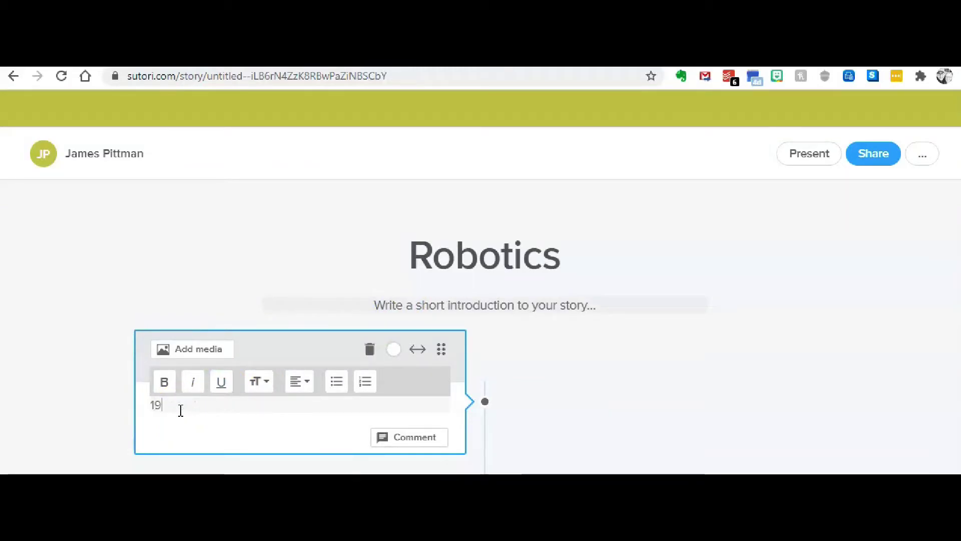
{"action": "type", "text": "84 "}
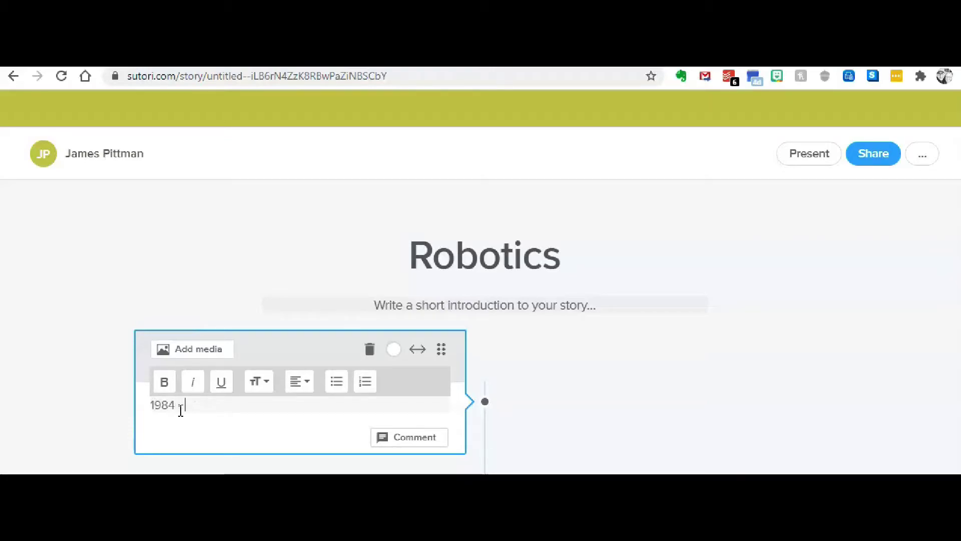
{"action": "type", "text": "- djkldjflkdjfdl"}
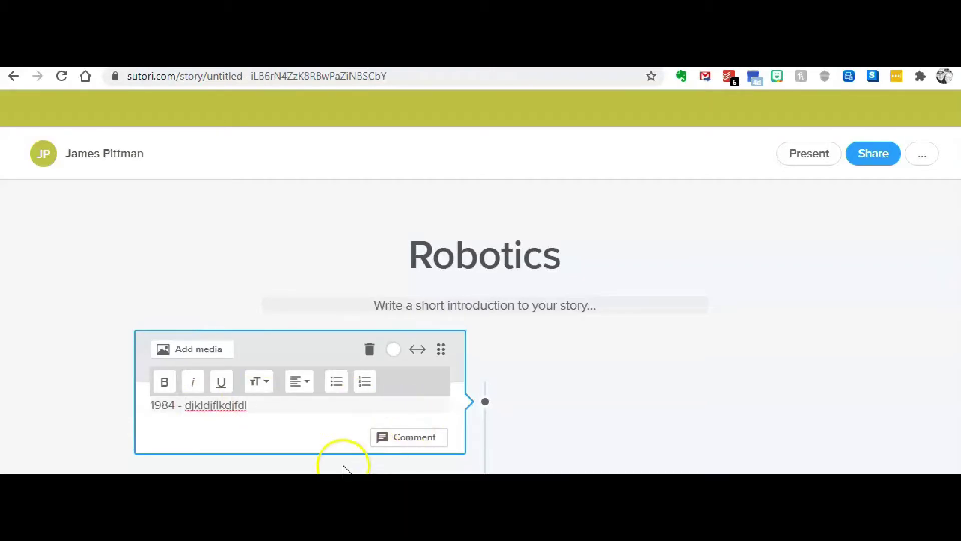
{"action": "left_click", "coordinate": [193, 353]}
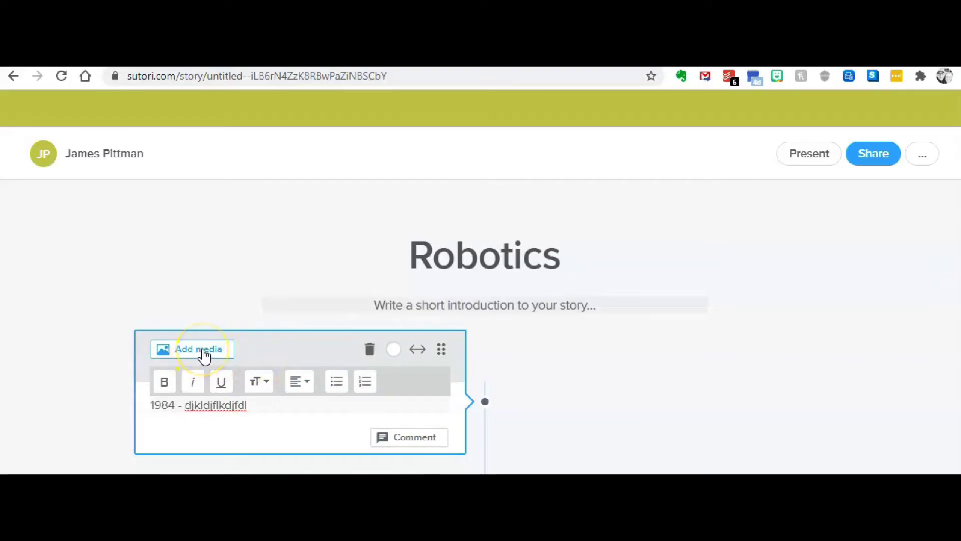
{"action": "left_click", "coordinate": [393, 349]}
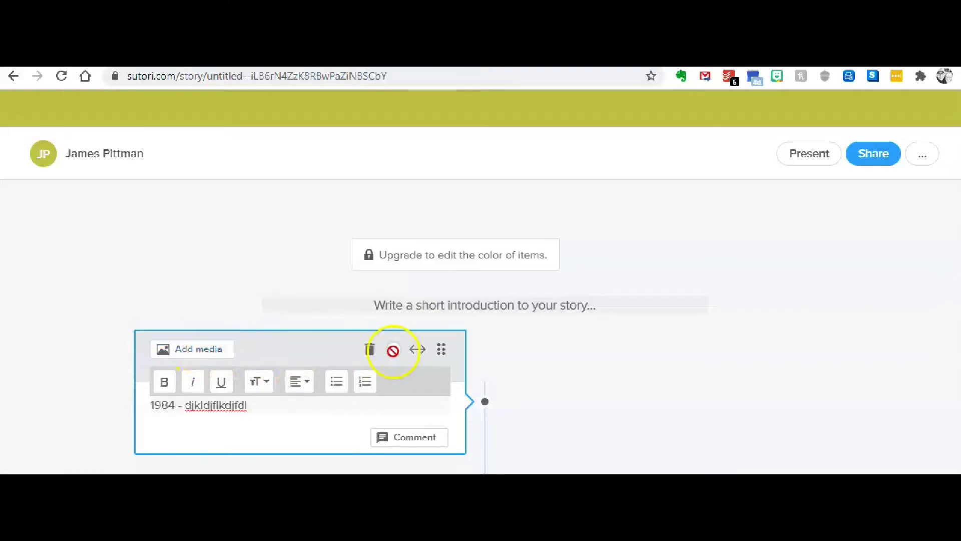
{"action": "left_click", "coordinate": [192, 359]}
{"action": "mouse_move", "coordinate": [561, 380]}
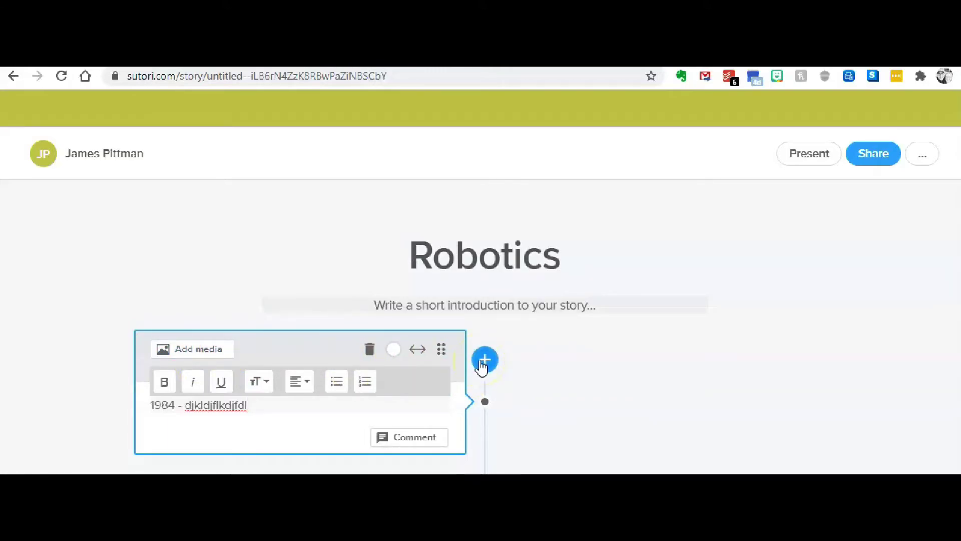
{"action": "left_click", "coordinate": [483, 361]}
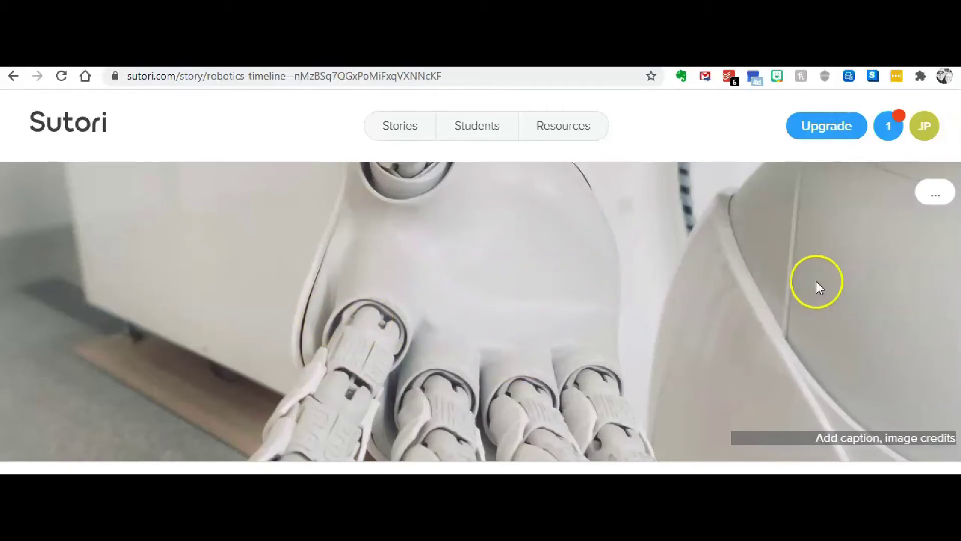
{"action": "left_click", "coordinate": [938, 210]}
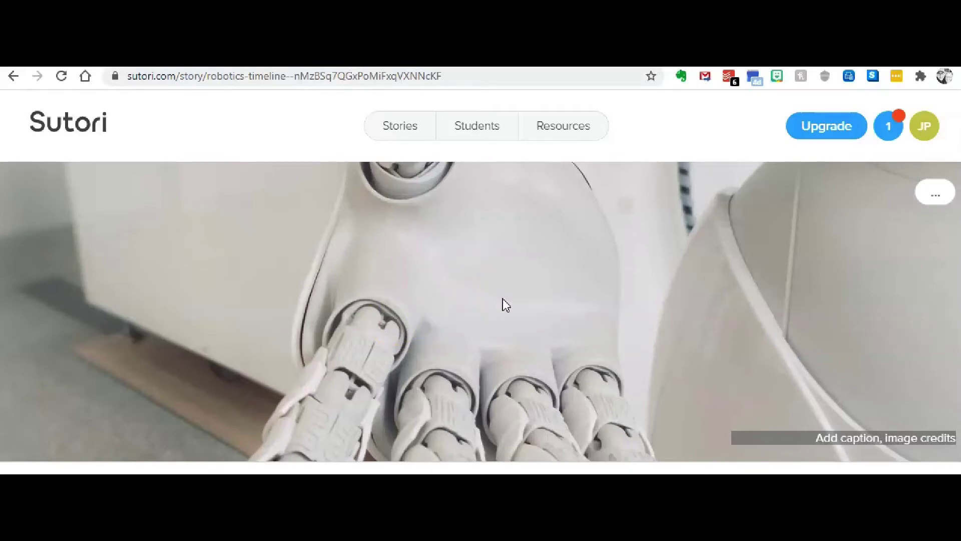
{"action": "scroll", "coordinate": [502, 298], "scroll_direction": "down", "scroll_amount": 3}
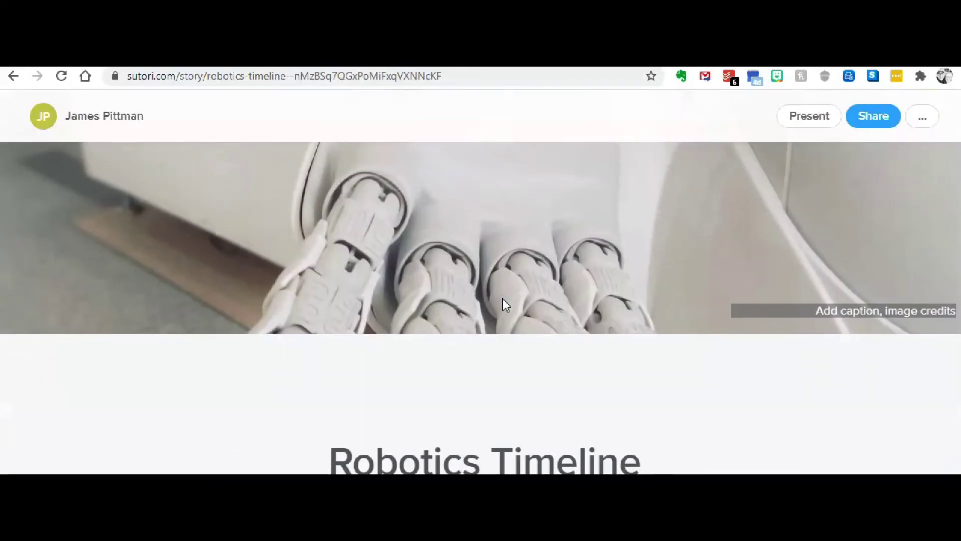
{"action": "scroll", "coordinate": [502, 298], "scroll_direction": "down", "scroll_amount": 4}
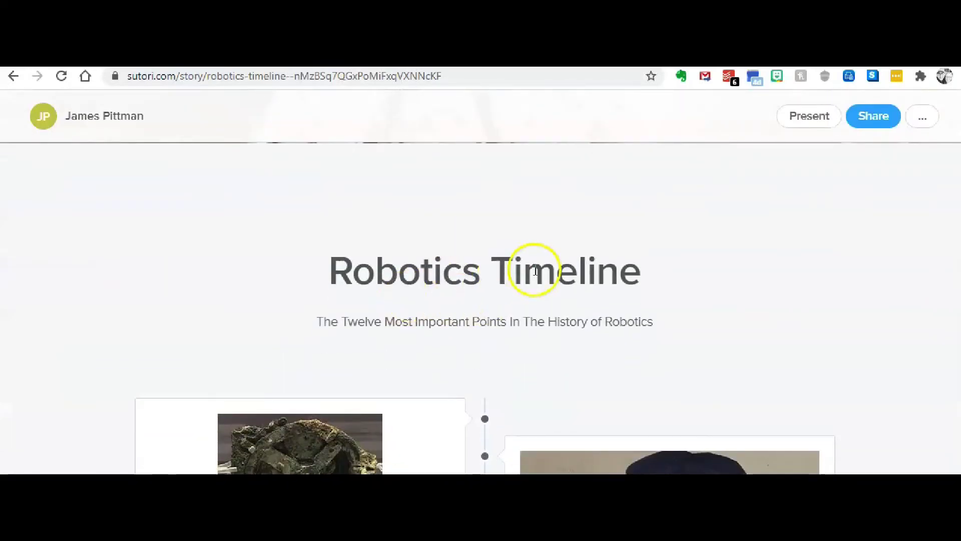
{"action": "scroll", "coordinate": [535, 271], "scroll_direction": "down", "scroll_amount": 3}
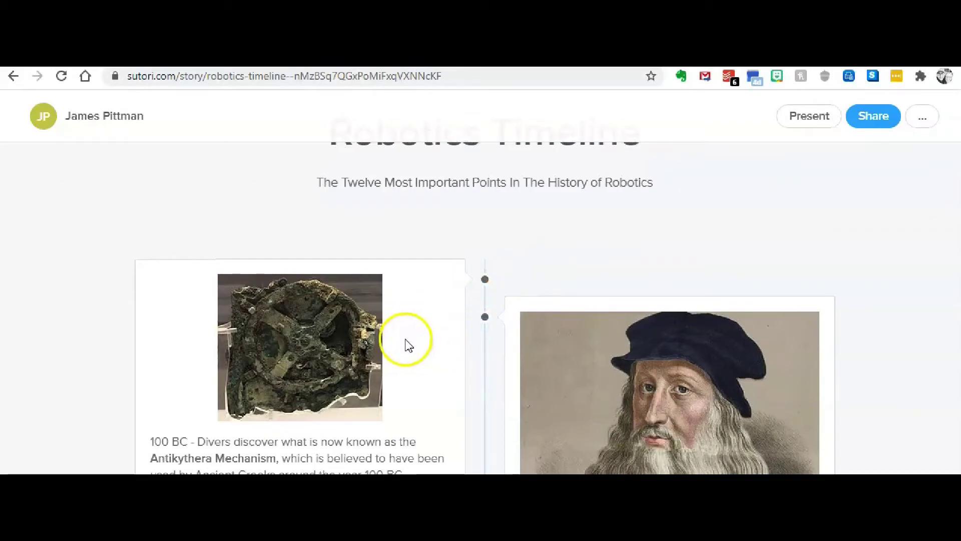
{"action": "scroll", "coordinate": [467, 332], "scroll_direction": "down", "scroll_amount": 2}
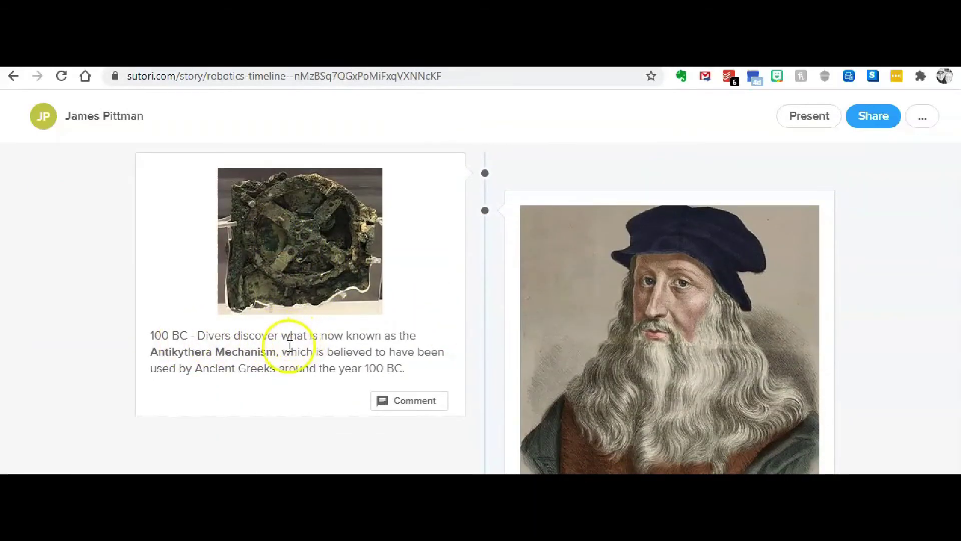
{"action": "scroll", "coordinate": [475, 301], "scroll_direction": "down", "scroll_amount": 2}
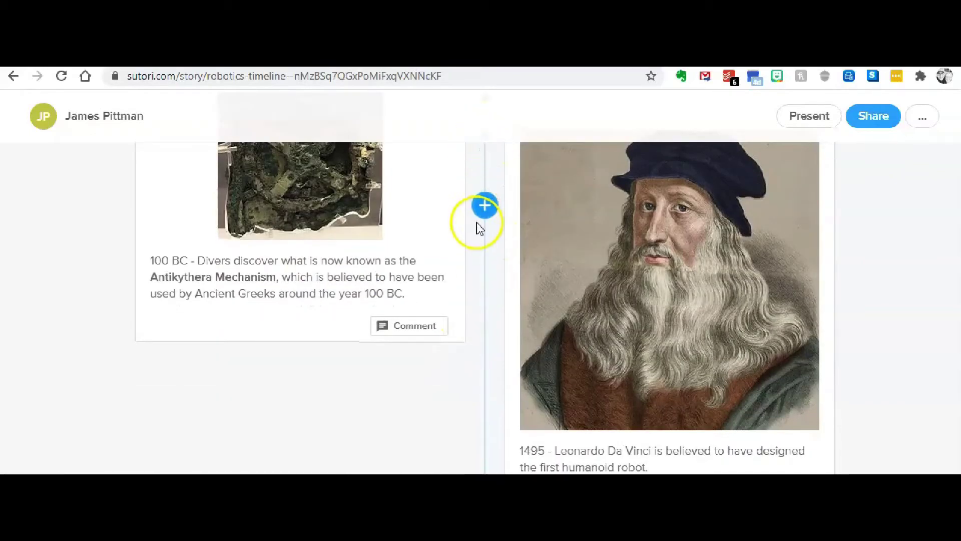
{"action": "scroll", "coordinate": [480, 240], "scroll_direction": "up", "scroll_amount": 4}
{"action": "scroll", "coordinate": [485, 251], "scroll_direction": "down", "scroll_amount": 1}
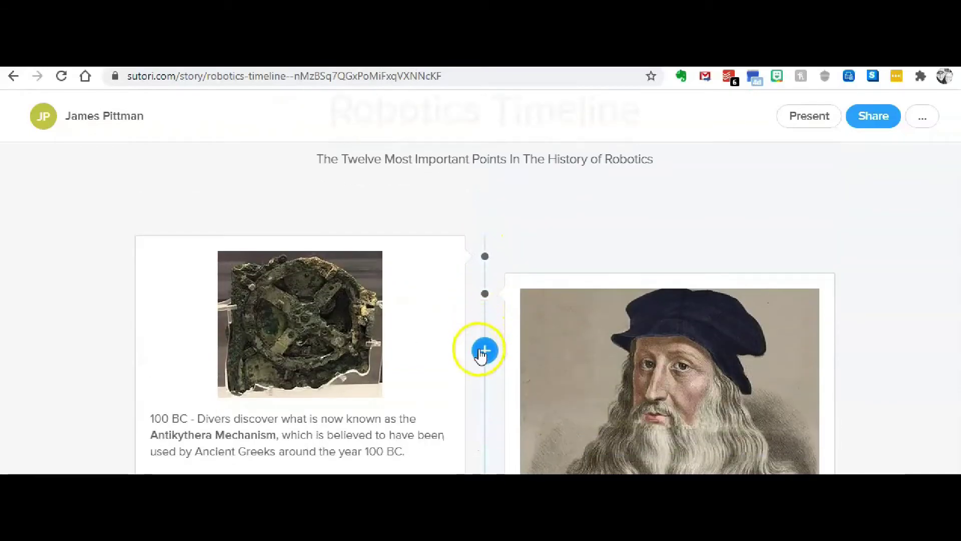
{"action": "scroll", "coordinate": [481, 366], "scroll_direction": "down", "scroll_amount": 1}
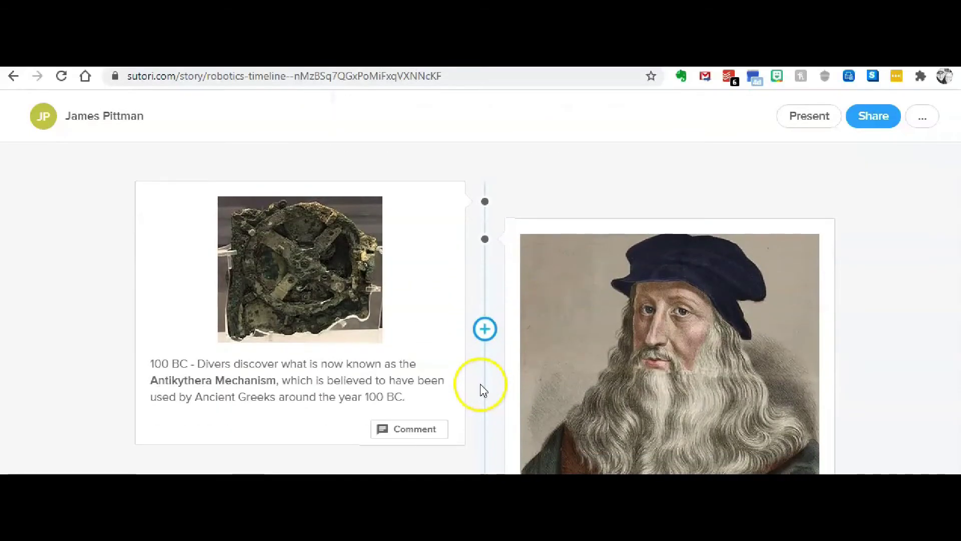
{"action": "left_click", "coordinate": [485, 331]}
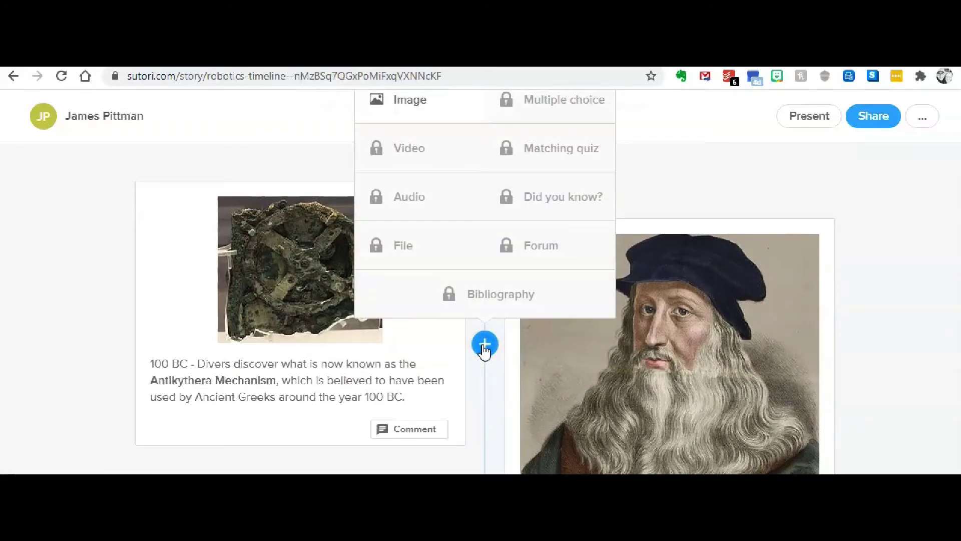
{"action": "scroll", "coordinate": [482, 350], "scroll_direction": "up", "scroll_amount": 2}
{"action": "scroll", "coordinate": [483, 350], "scroll_direction": "down", "scroll_amount": 1}
{"action": "left_click", "coordinate": [485, 378]}
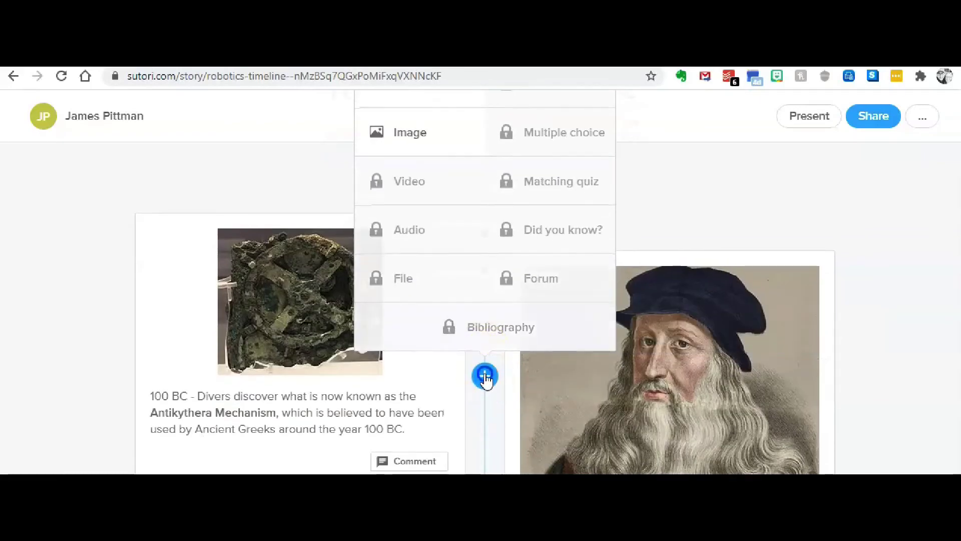
{"action": "mouse_move", "coordinate": [557, 280]}
{"action": "left_mouse_down"}
{"action": "mouse_move", "coordinate": [564, 252]}
{"action": "mouse_move", "coordinate": [560, 268]}
{"action": "left_mouse_up"}
{"action": "scroll", "coordinate": [800, 188], "scroll_direction": "down", "scroll_amount": 3}
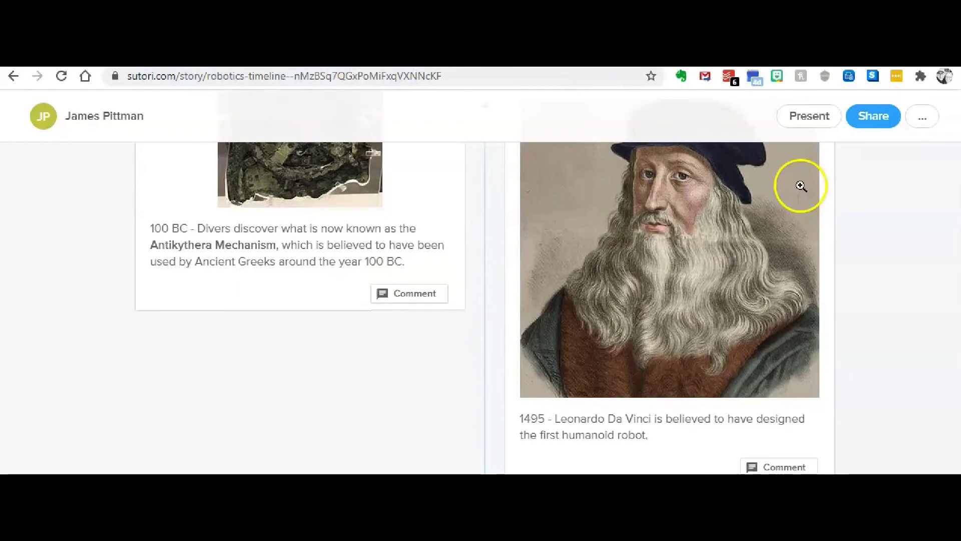
{"action": "scroll", "coordinate": [801, 186], "scroll_direction": "up", "scroll_amount": 4}
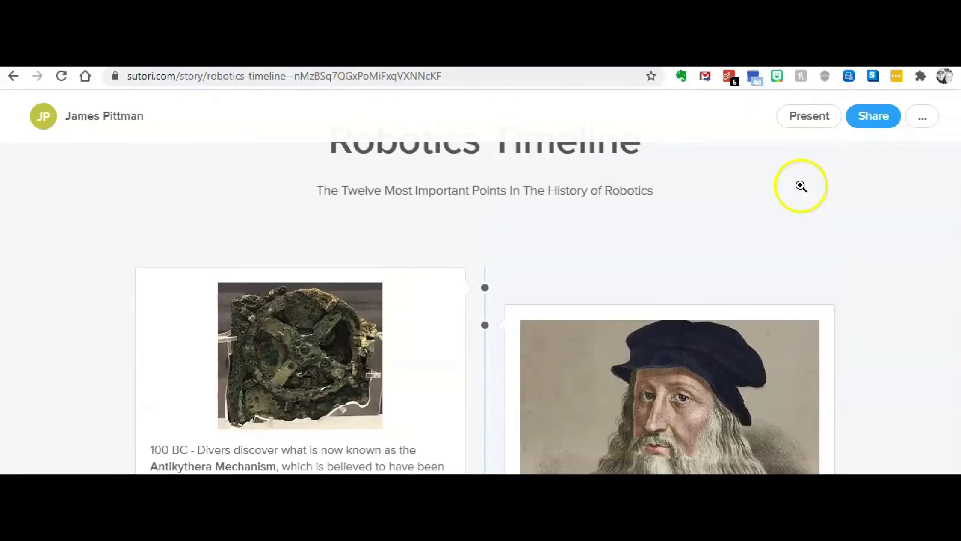
Present Robotics Timeline full-screen, advancing through the subtitle, 100 BC and 1495 slides to the credits.
{"action": "left_click", "coordinate": [813, 120]}
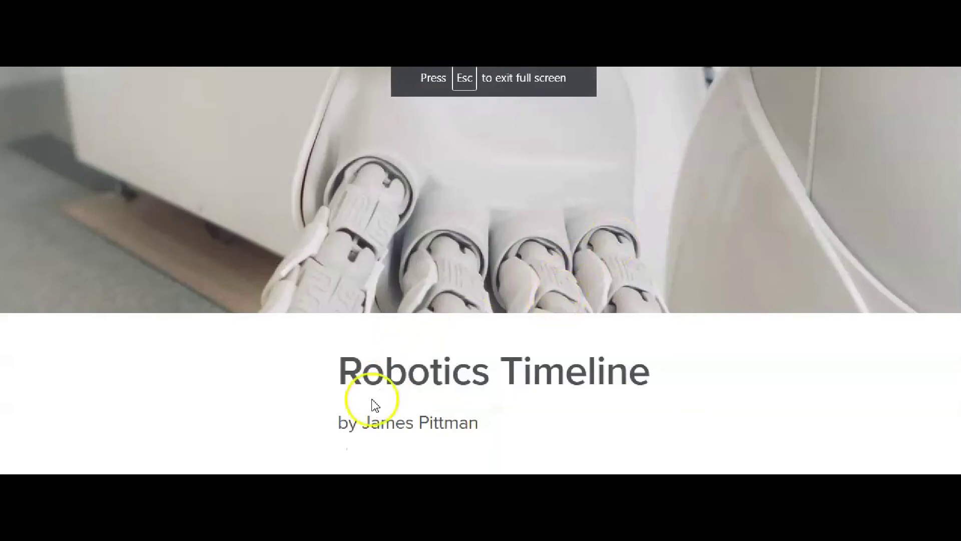
{"action": "left_click", "coordinate": [516, 389]}
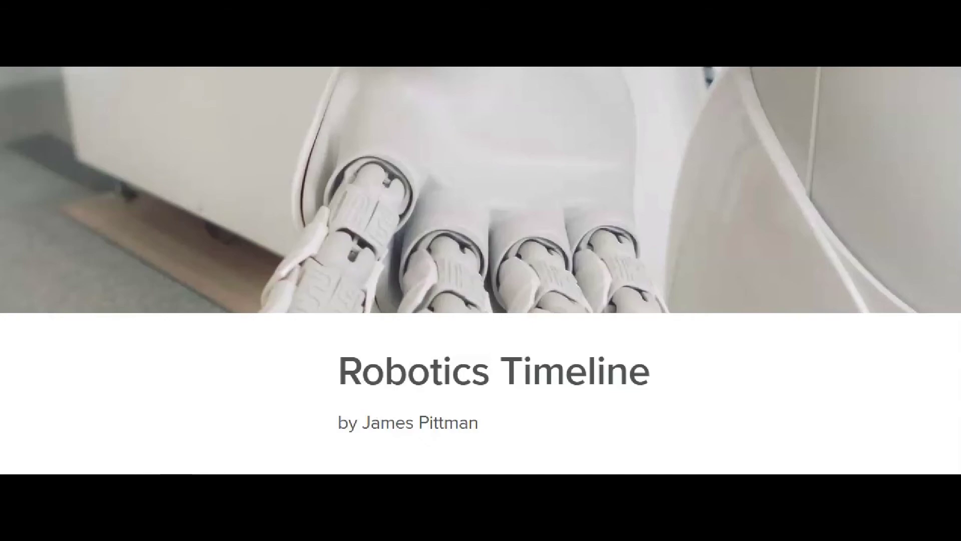
{"action": "key", "text": "Down"}
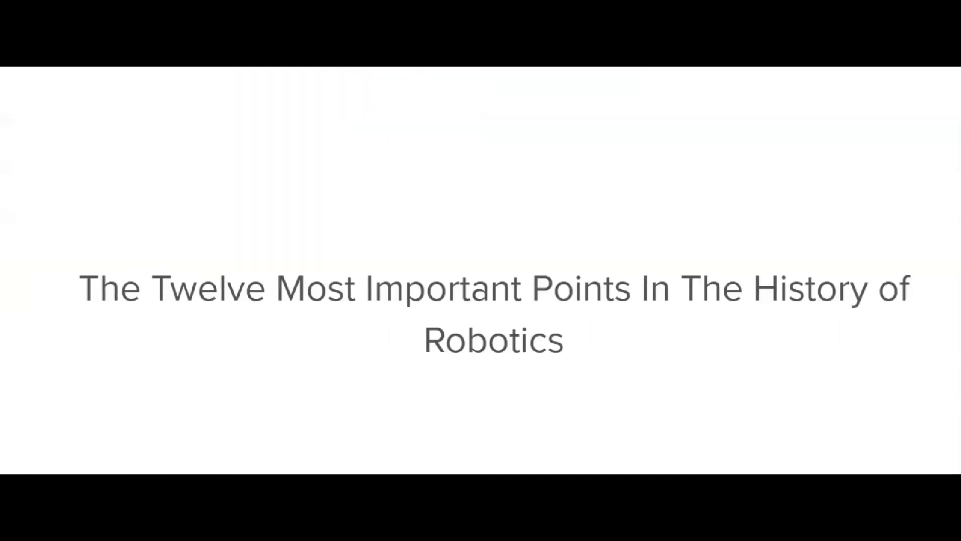
{"action": "key", "text": "Down"}
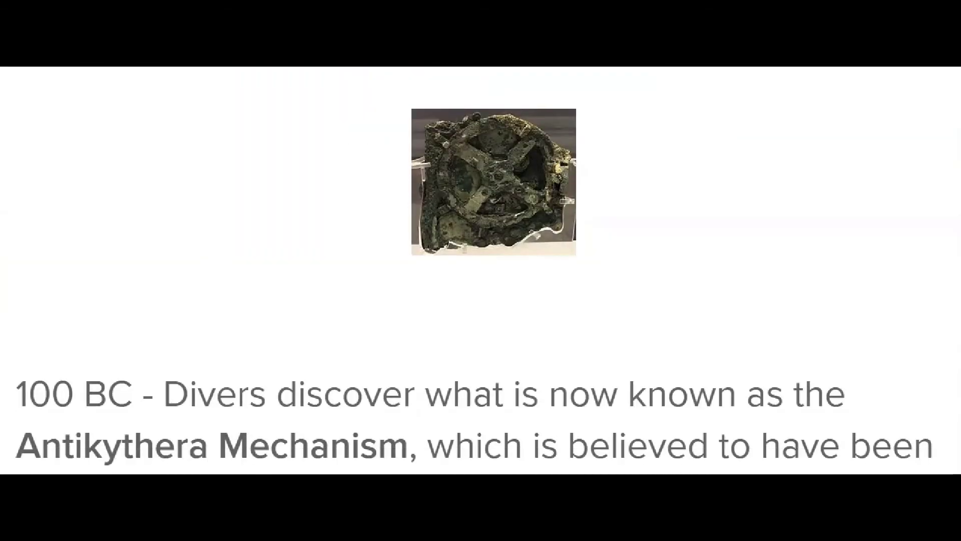
{"action": "key", "text": "Down"}
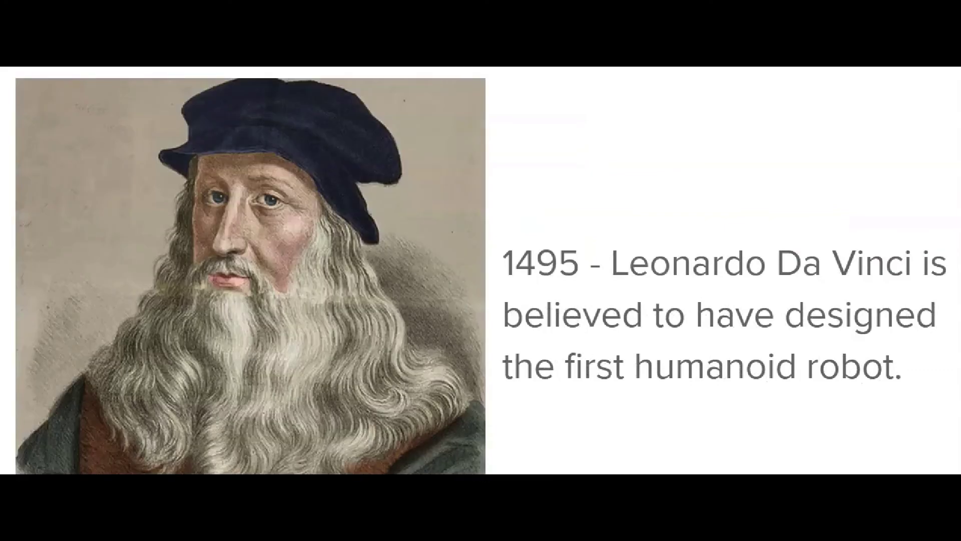
{"action": "key", "text": "Down"}
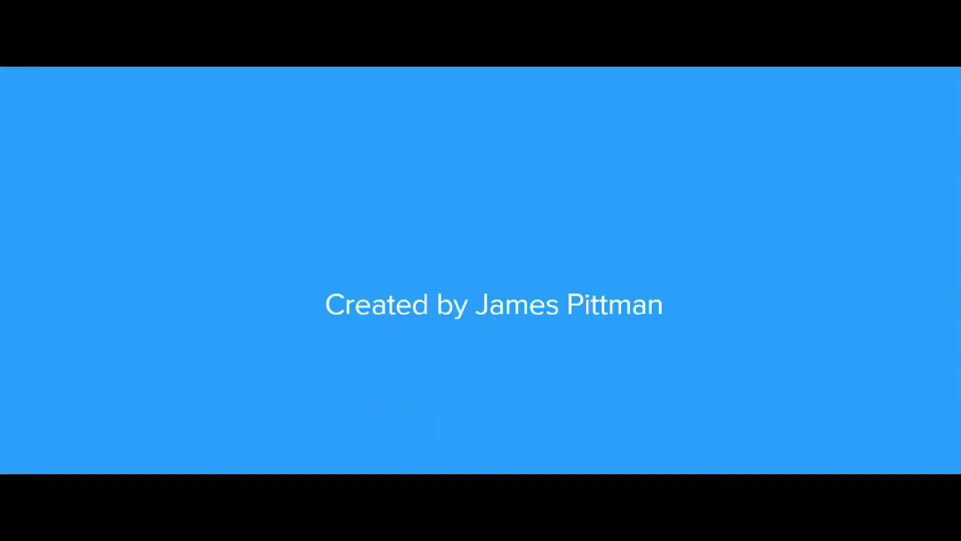